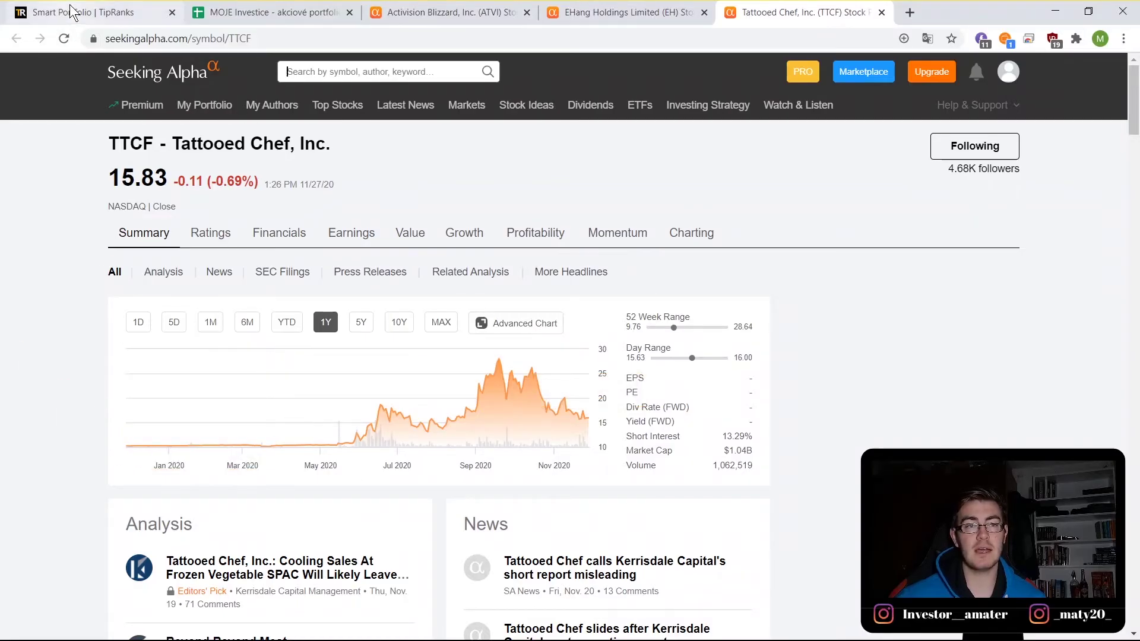
Step: Review the TipRanks holdings, and in the Google Sheets portfolio inspect the Count and Avg. cost headers and AT&T's average cost formula
left_click(83, 10)
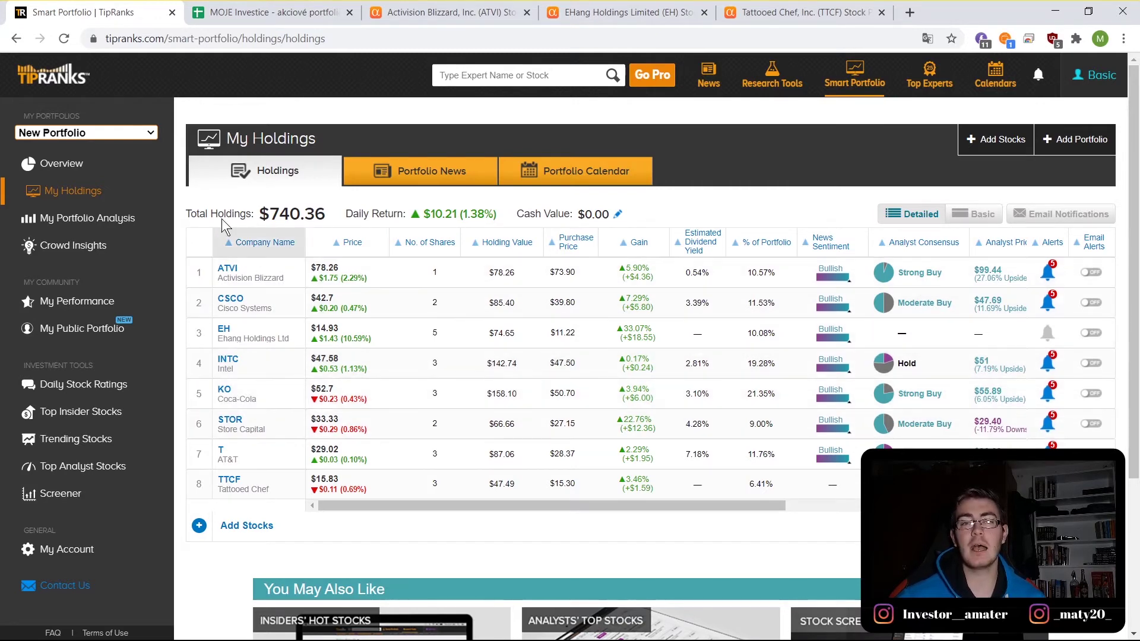
left_click(267, 12)
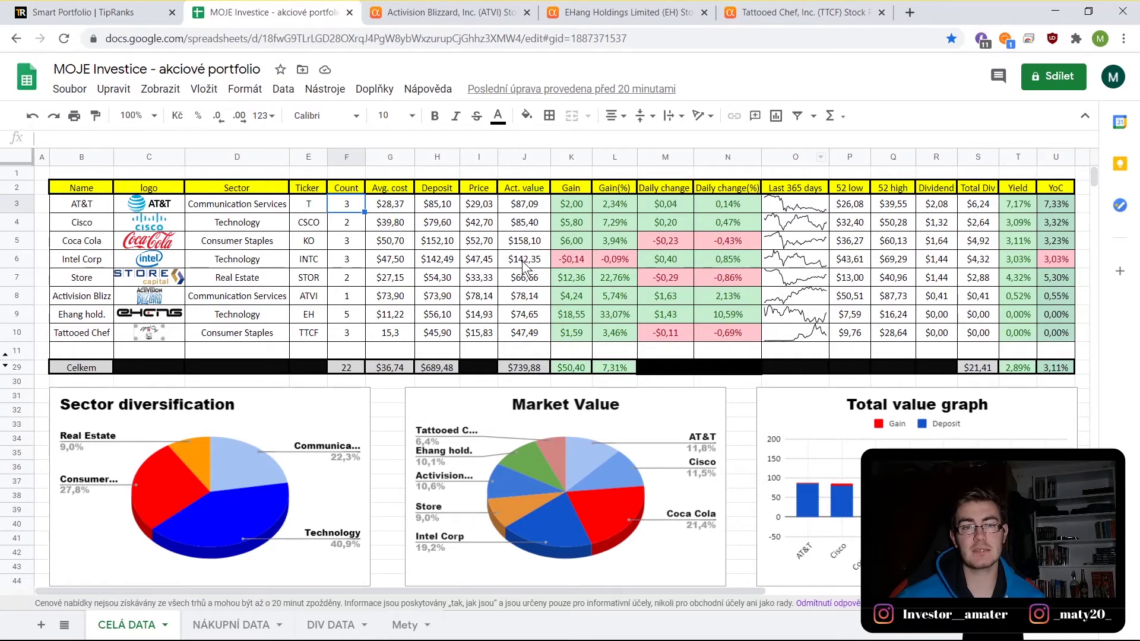
left_click(361, 189)
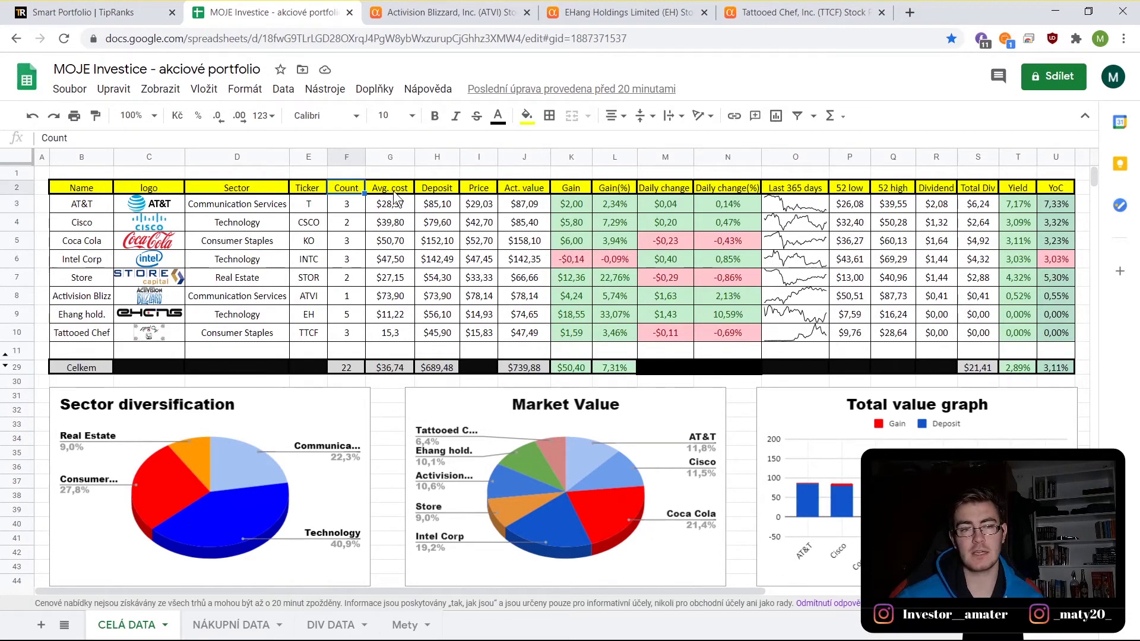
left_click(395, 191)
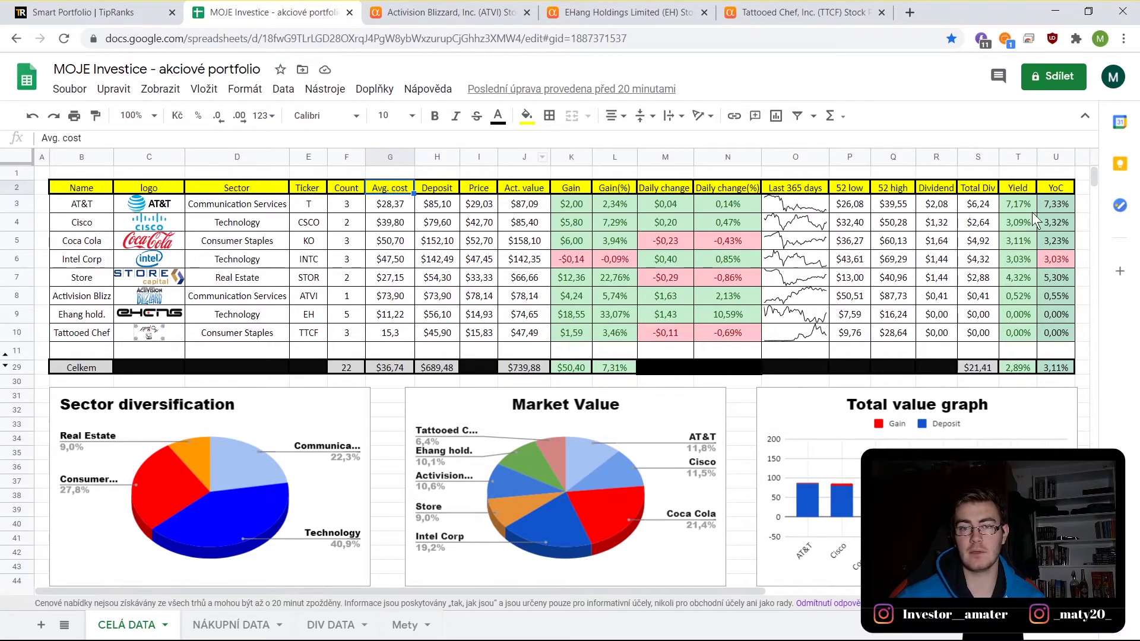
left_click(385, 205)
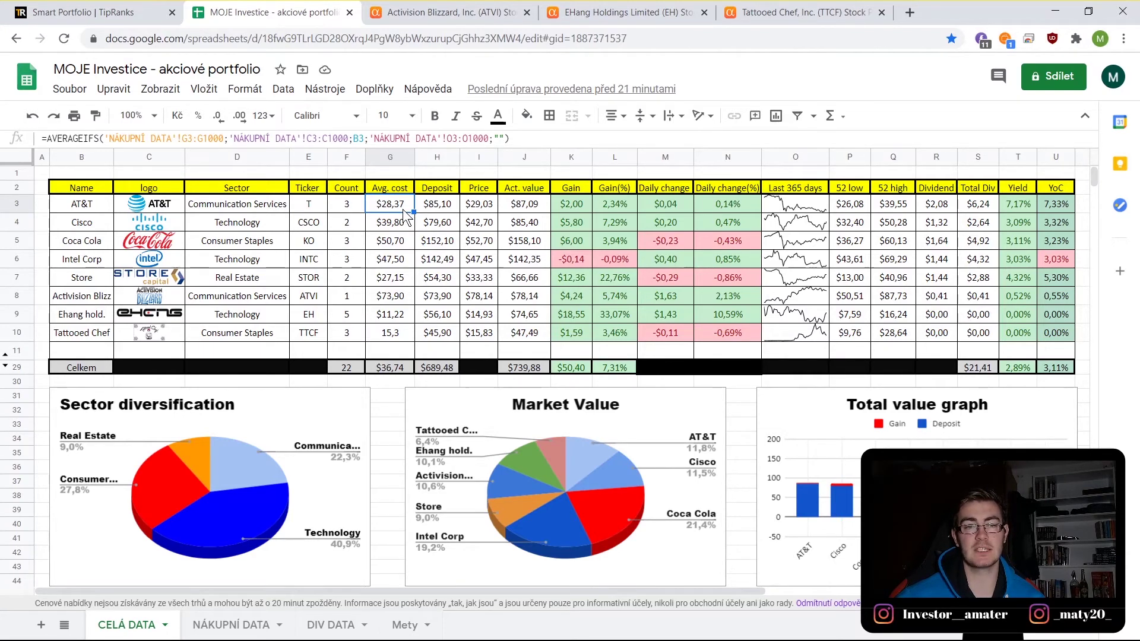
Step: Enter the sell date 30.11. for the first AT&T purchase on the NÁKUPNÍ DATA sheet and check its effect on CELÁ DATA
left_click(237, 626)
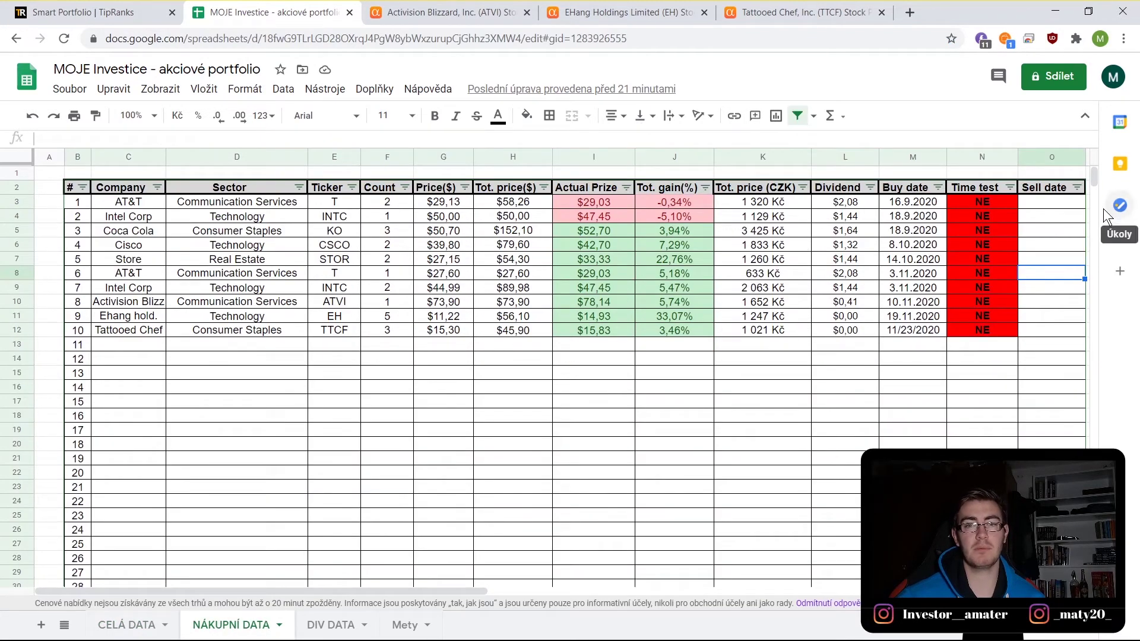
left_click(1057, 201)
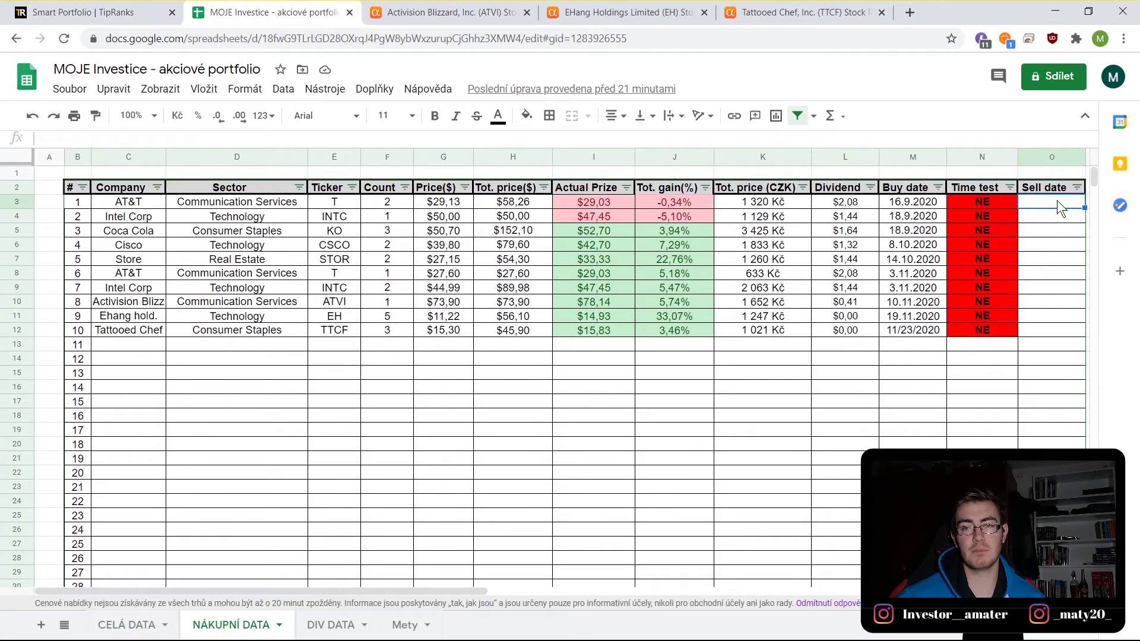
type("30.11.")
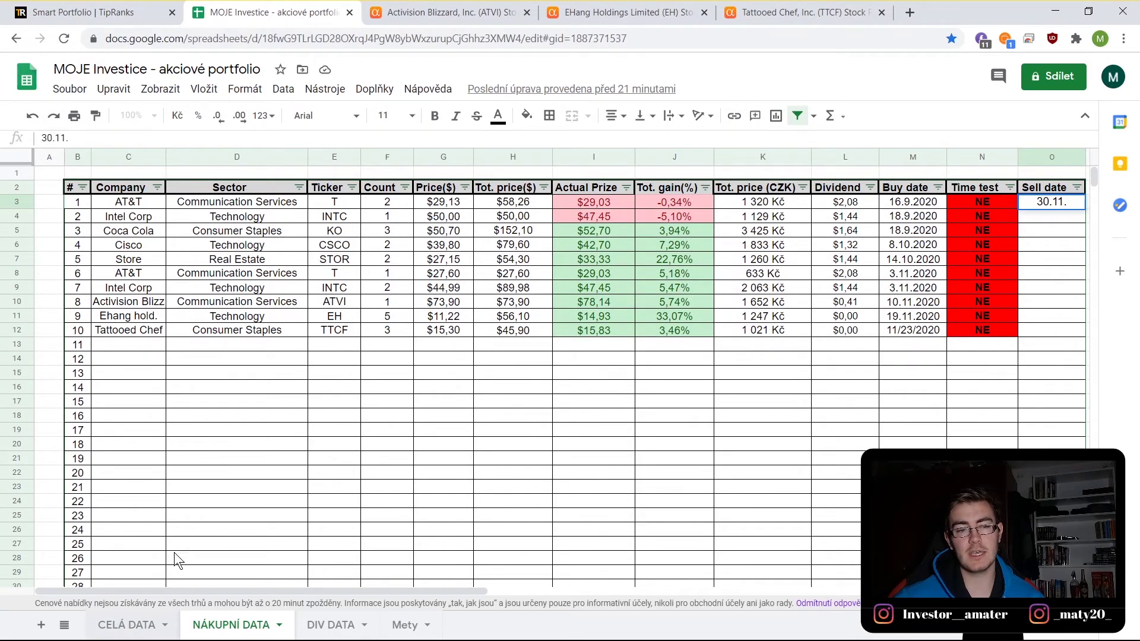
left_click(122, 629)
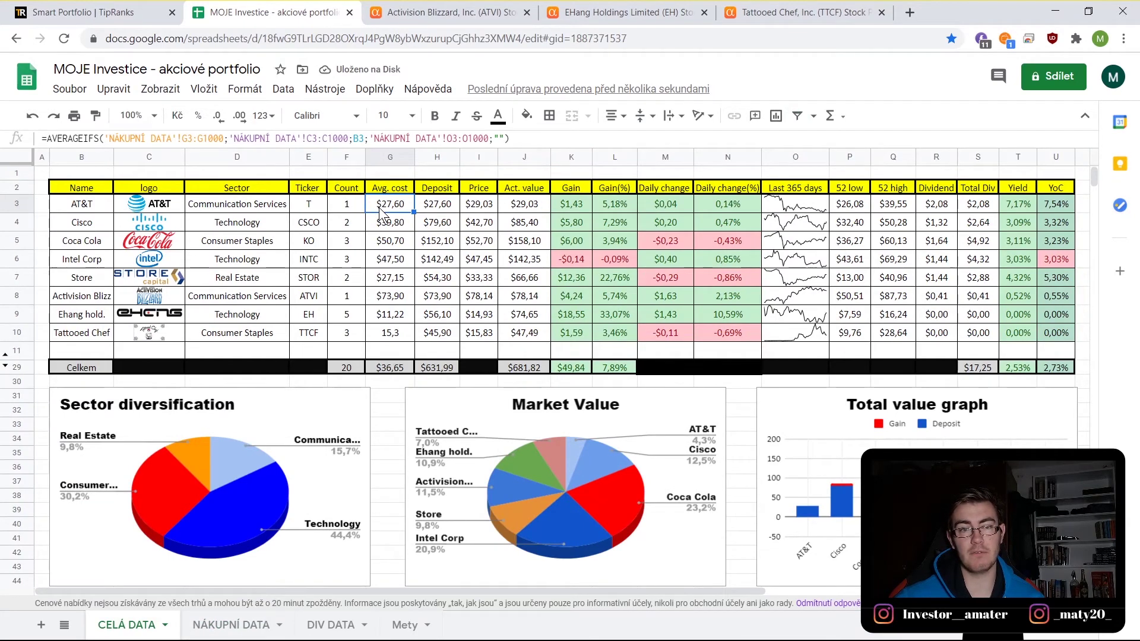
Step: Clear the first AT&T purchase's sell date on NÁKUPNÍ DATA and return to the CELÁ DATA sheet
left_click(216, 628)
key("Delete")
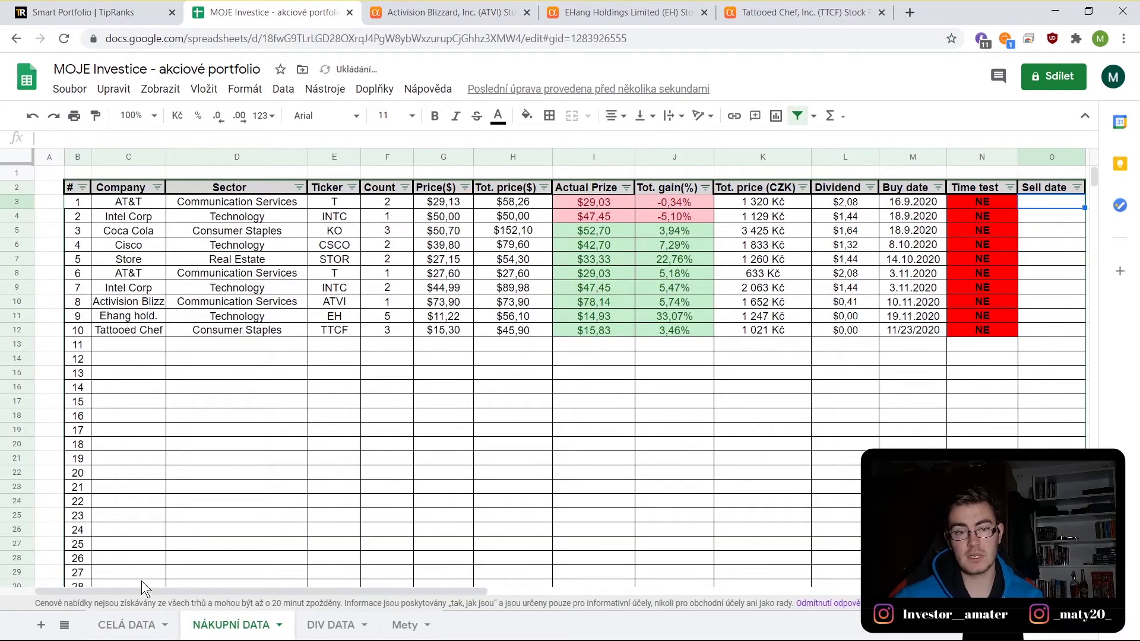
left_click(108, 634)
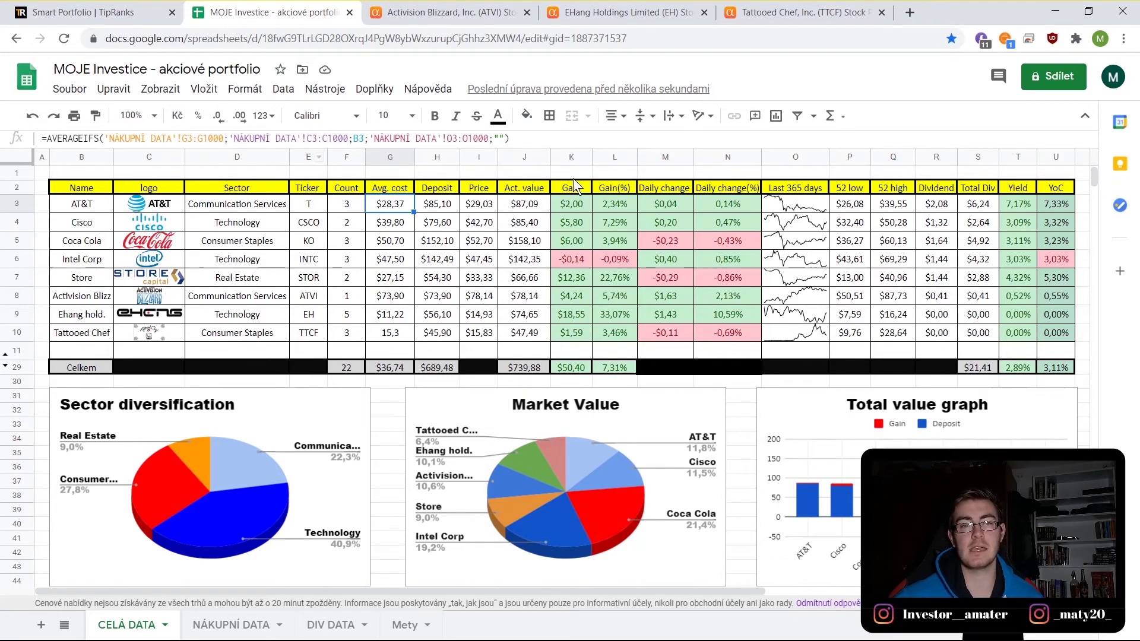
Step: Inspect AT&T's Avg. cost, Count and Name formulas and Cisco's Count formula without changing them
left_click(496, 139)
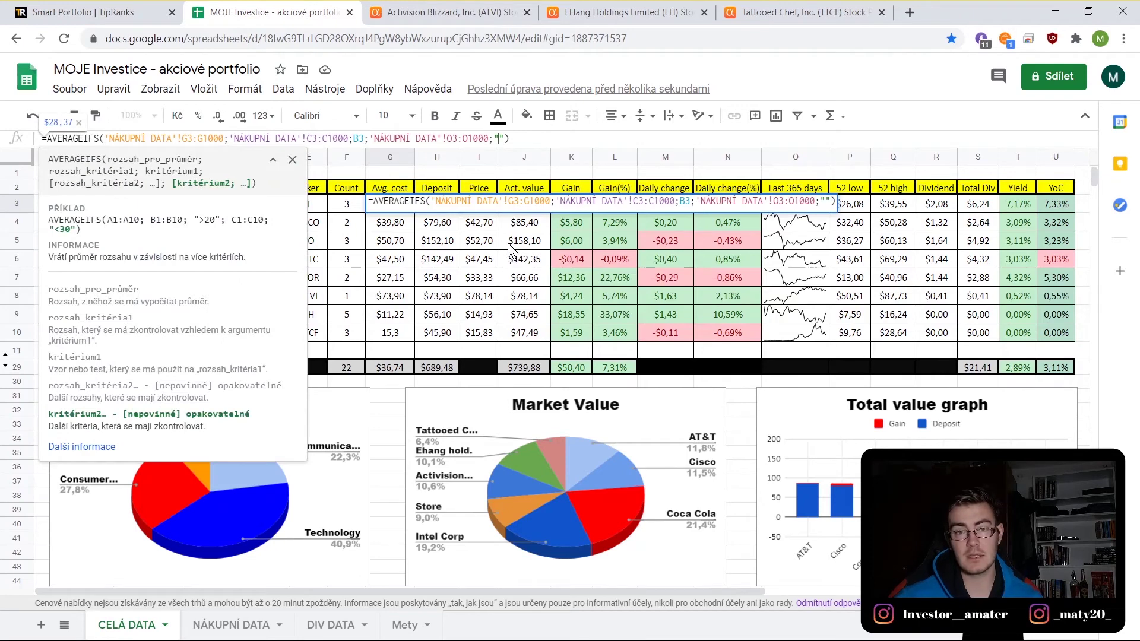
key("Left")
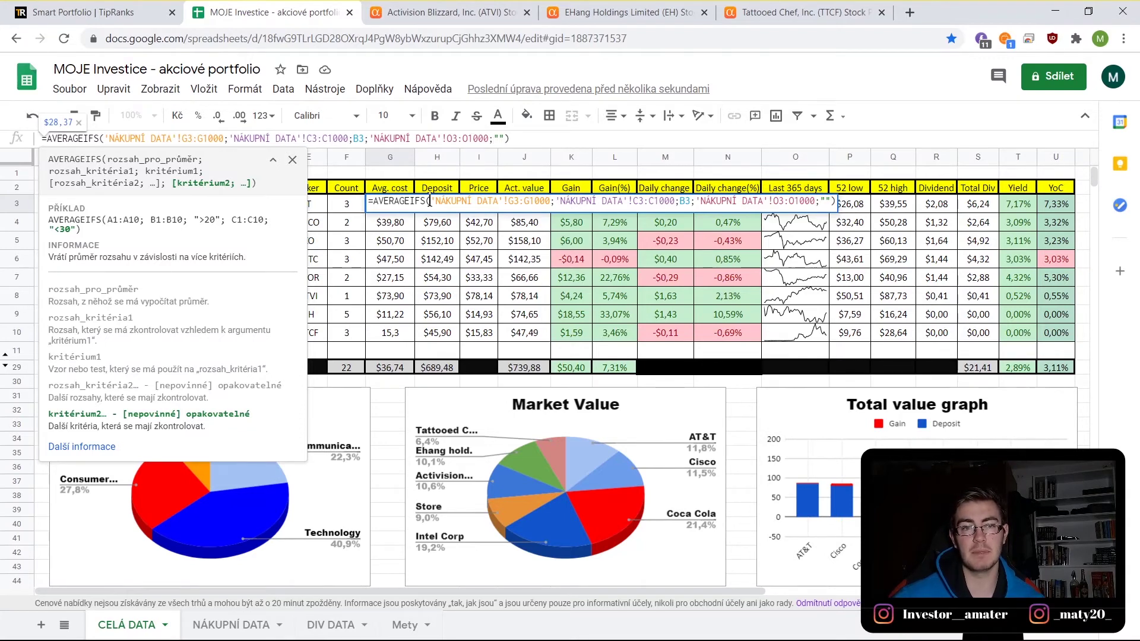
key("Escape")
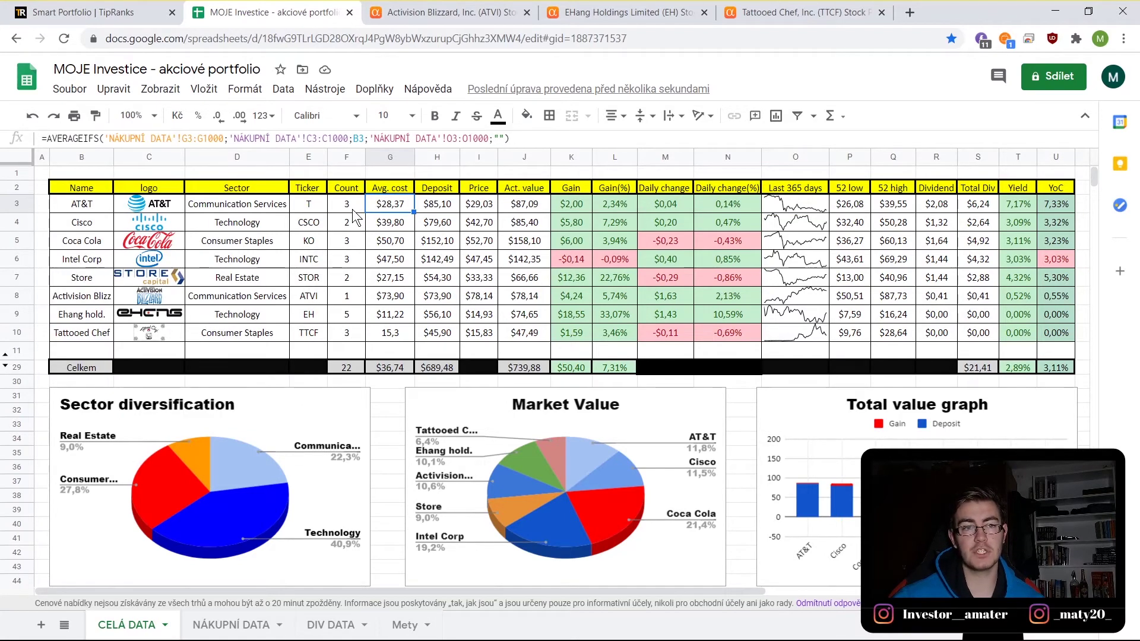
left_click(353, 209)
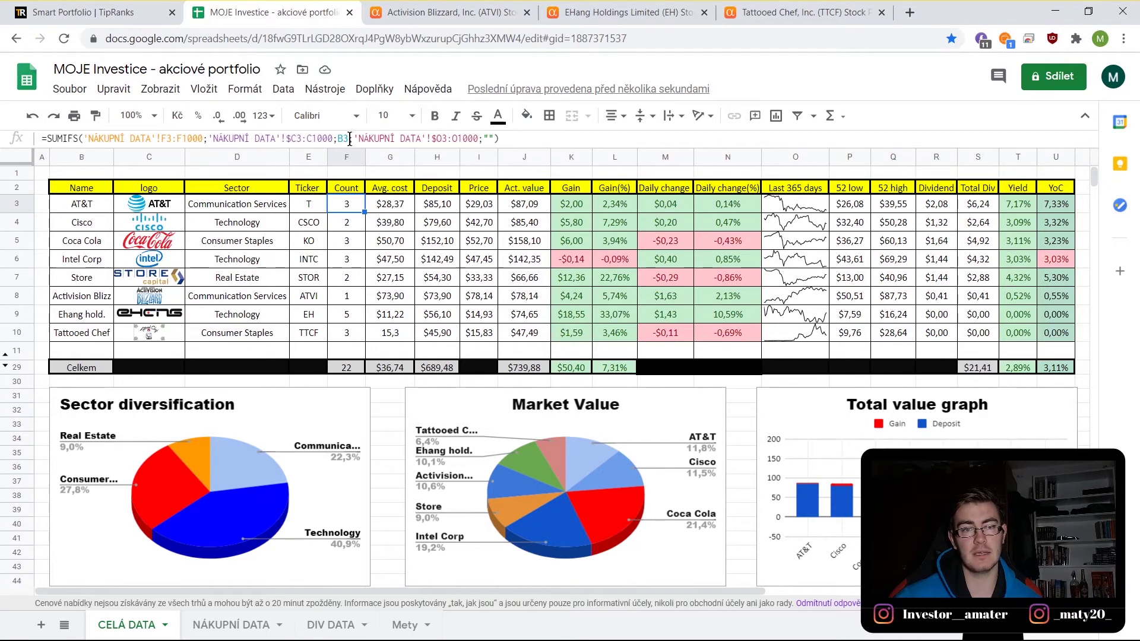
left_click(83, 208)
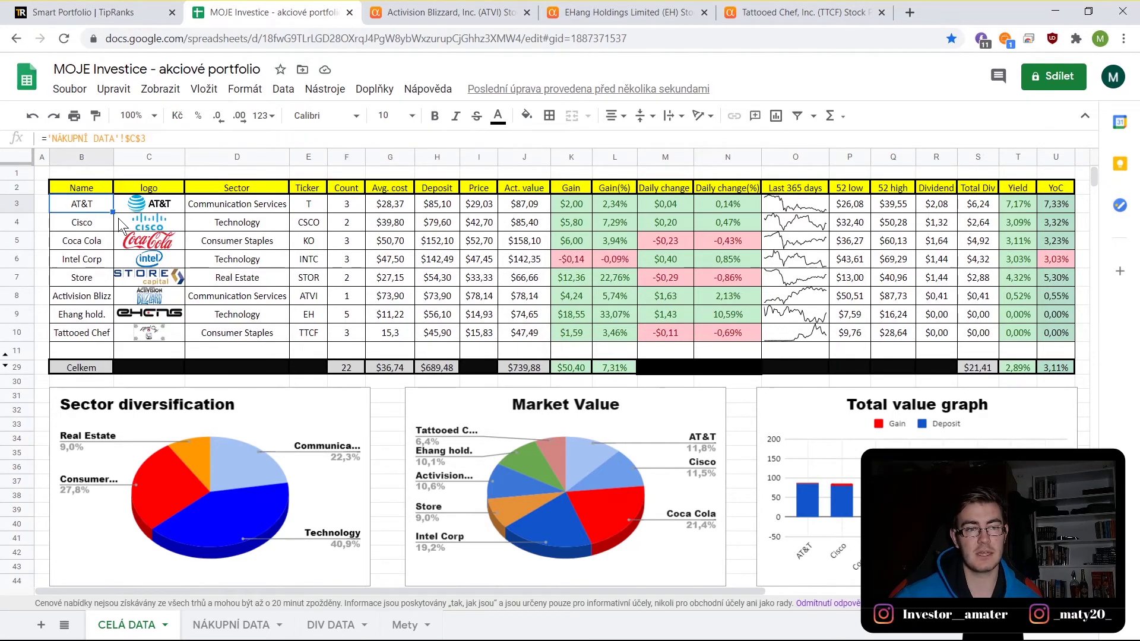
left_click(349, 225)
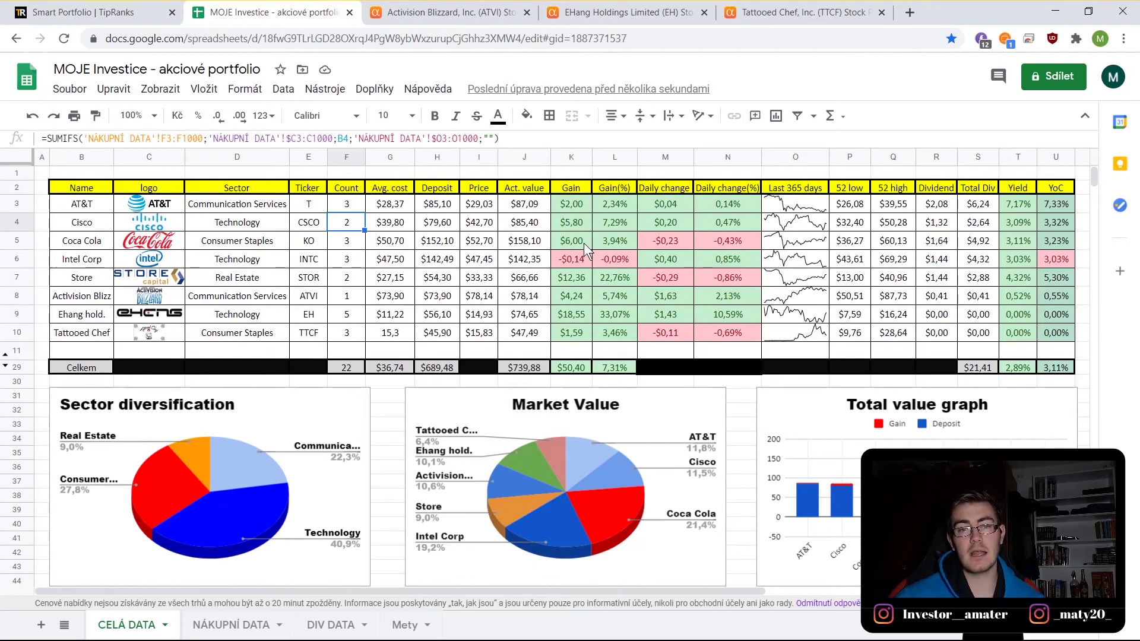
Step: Inspect the Gain(%) formulas of several holdings and the Gain formula of Ehang hold
left_click(614, 308)
key("Up")
key("Up")
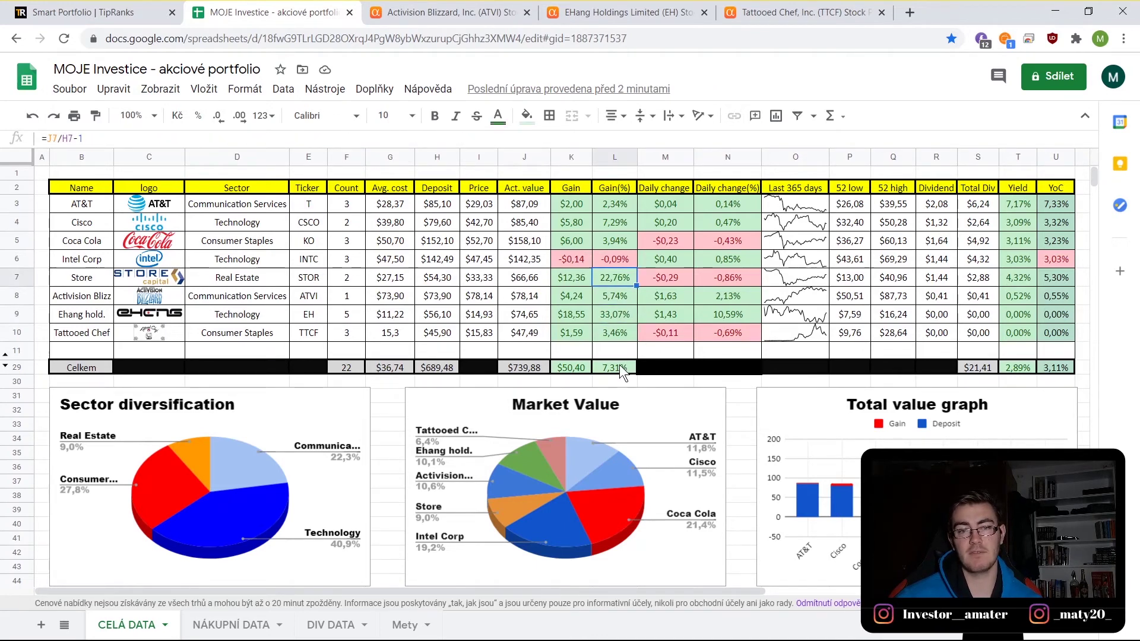
key("Down")
key("Up")
key("Up")
key("Up")
key("Up")
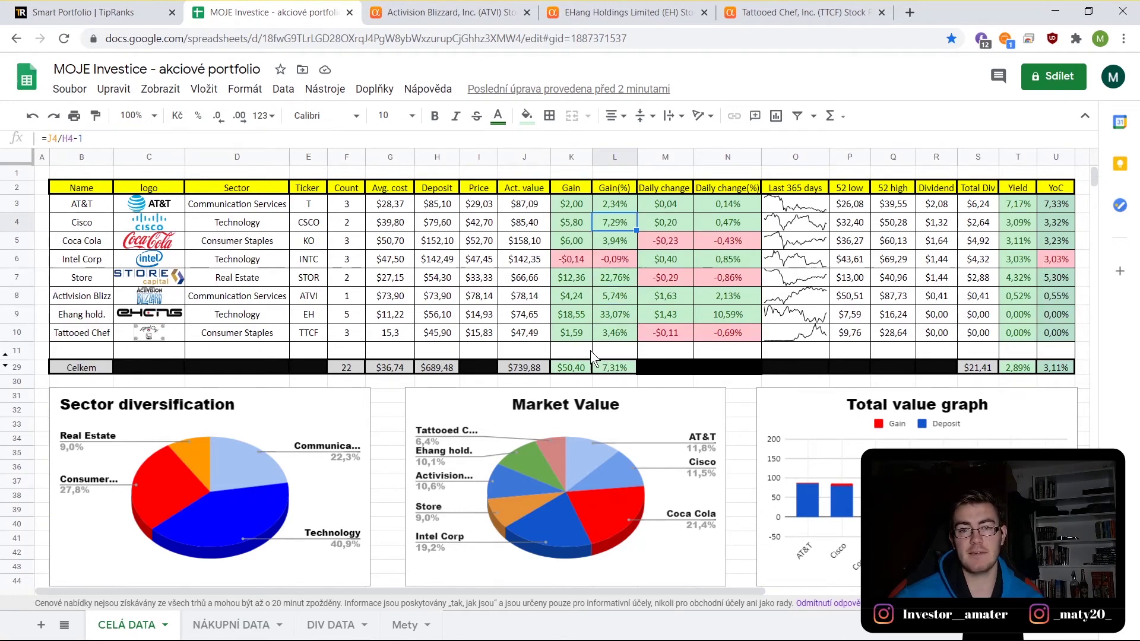
left_click(575, 308)
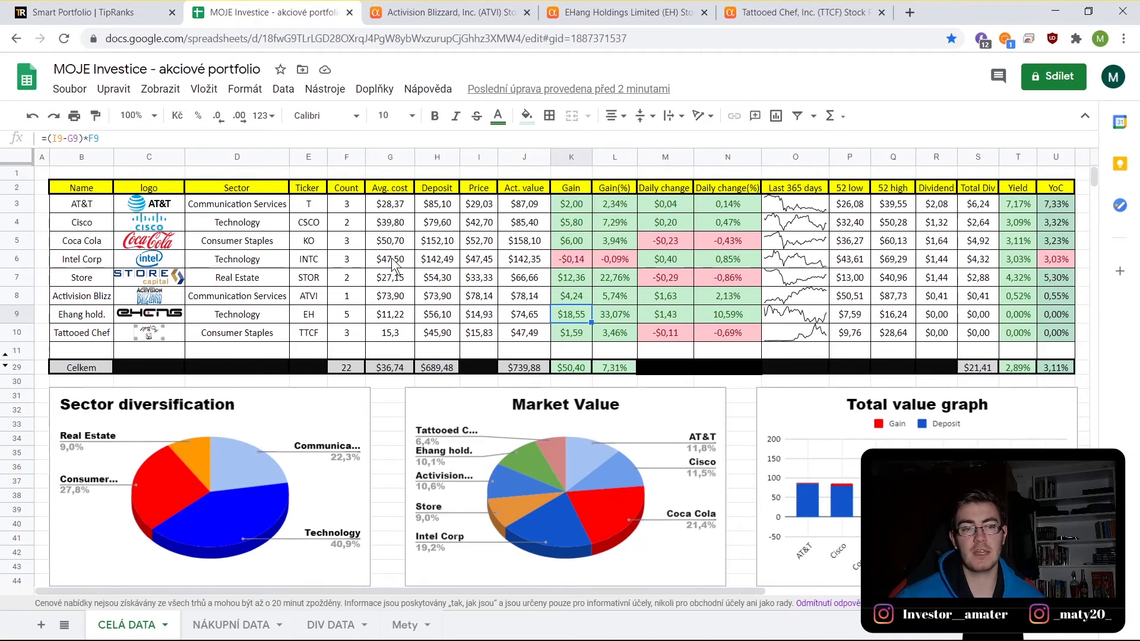
Step: Examine the Market Value pie chart, including its Coca Cola slice, and the Total value graph beneath the holdings table
scroll(392, 270, "down", 1)
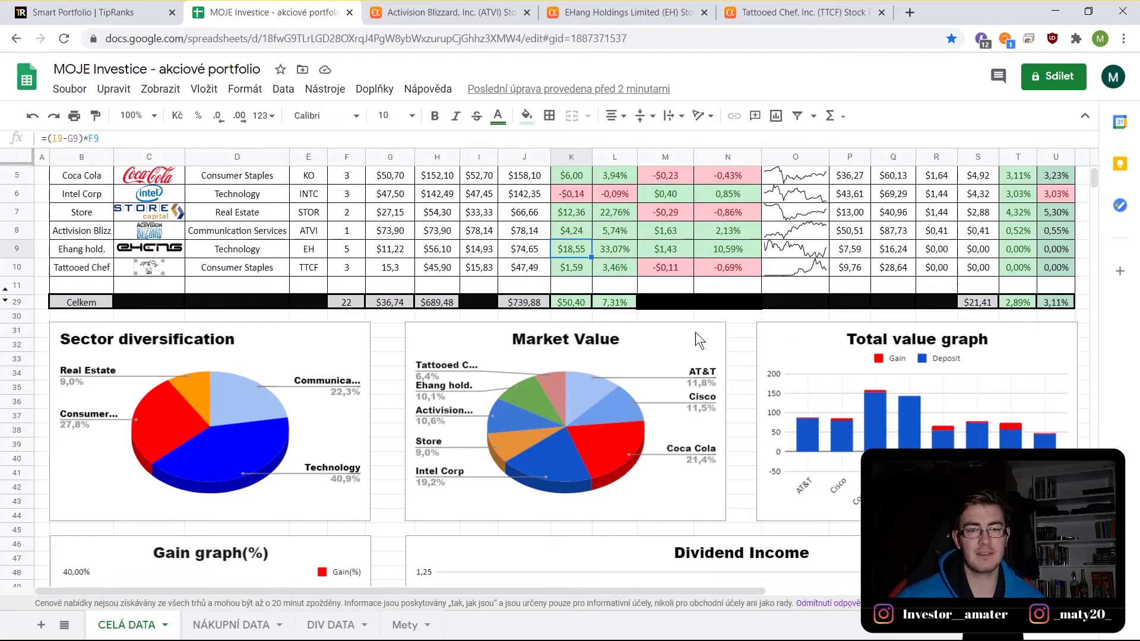
left_click(618, 341)
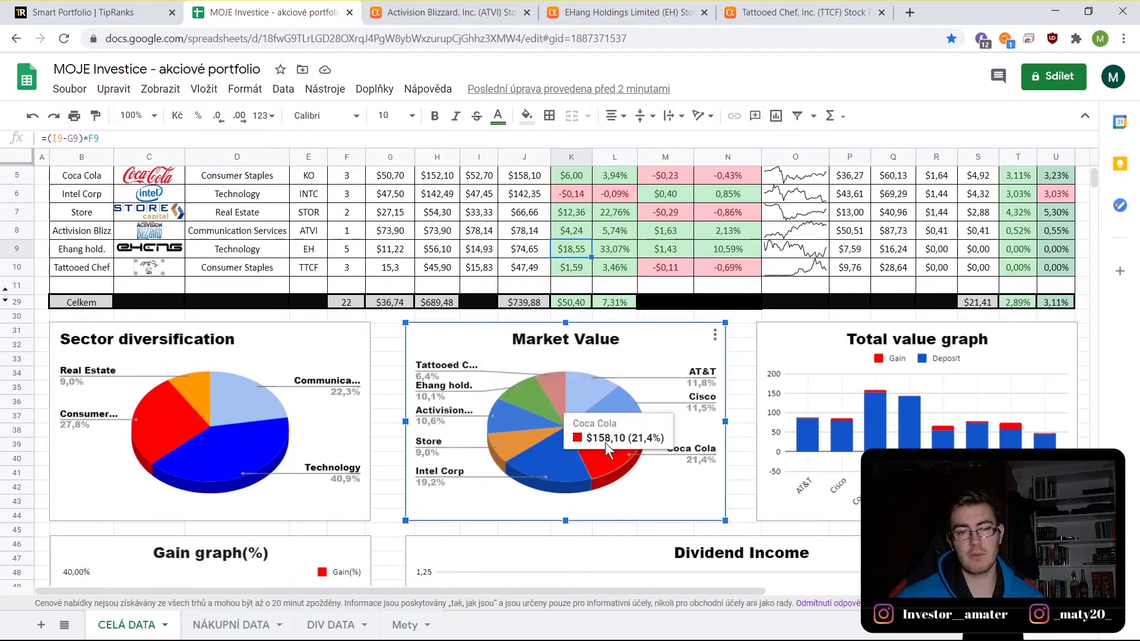
mouse_move(622, 452)
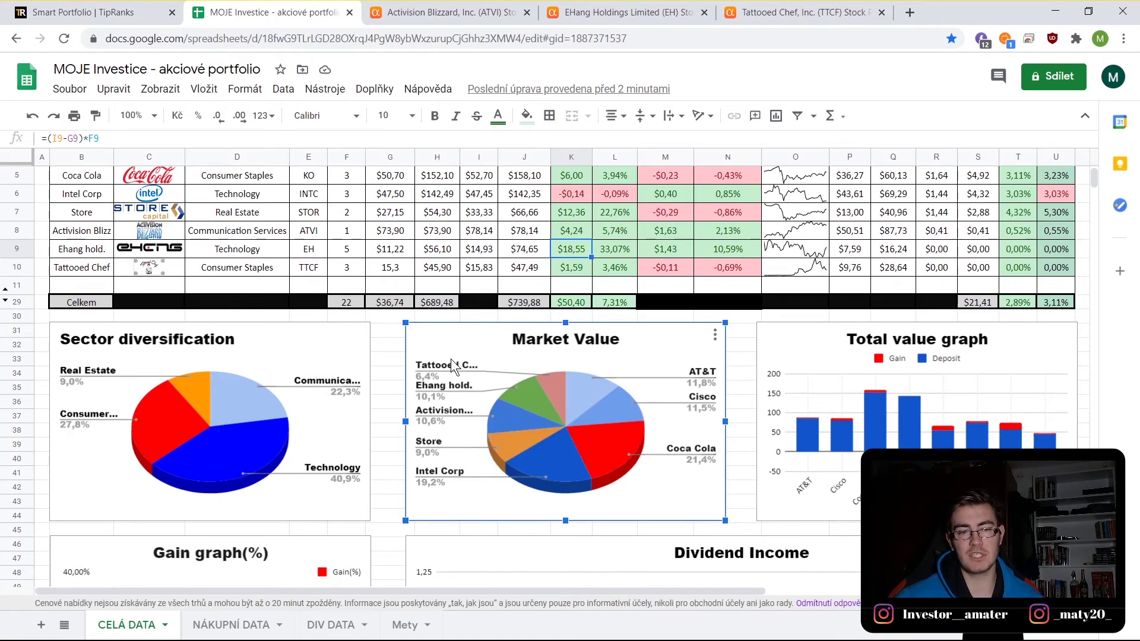
scroll(619, 368, "down", 1)
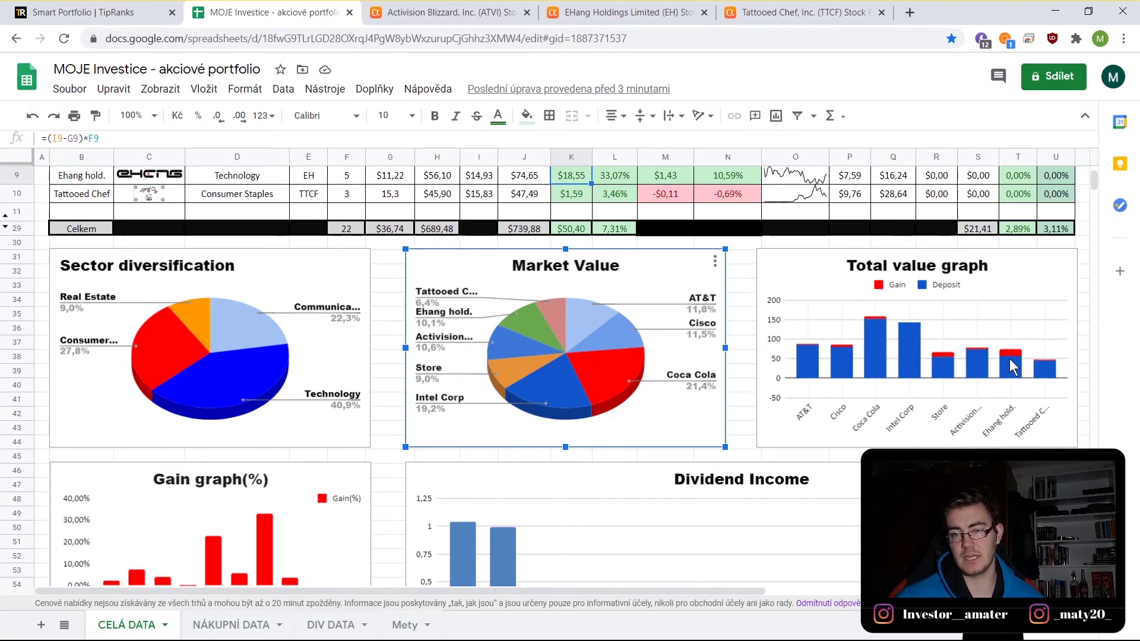
scroll(995, 358, "down", 3)
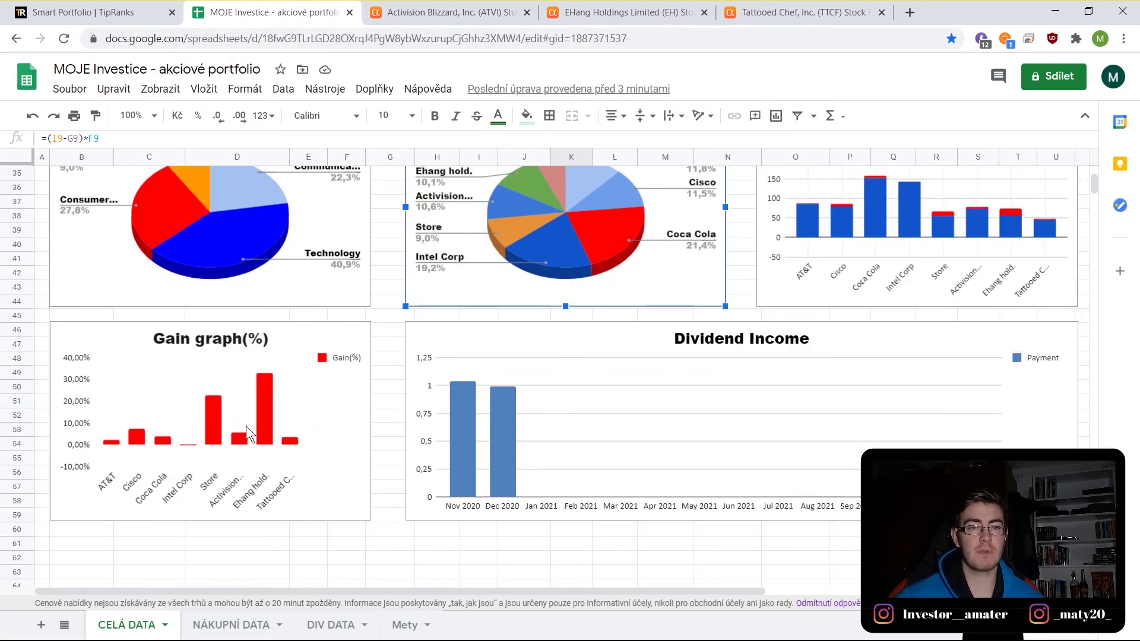
Step: Examine the Gain graph(%) and Dividend Income charts, and inspect the Act. value formula in the Celkem row
left_click(255, 397)
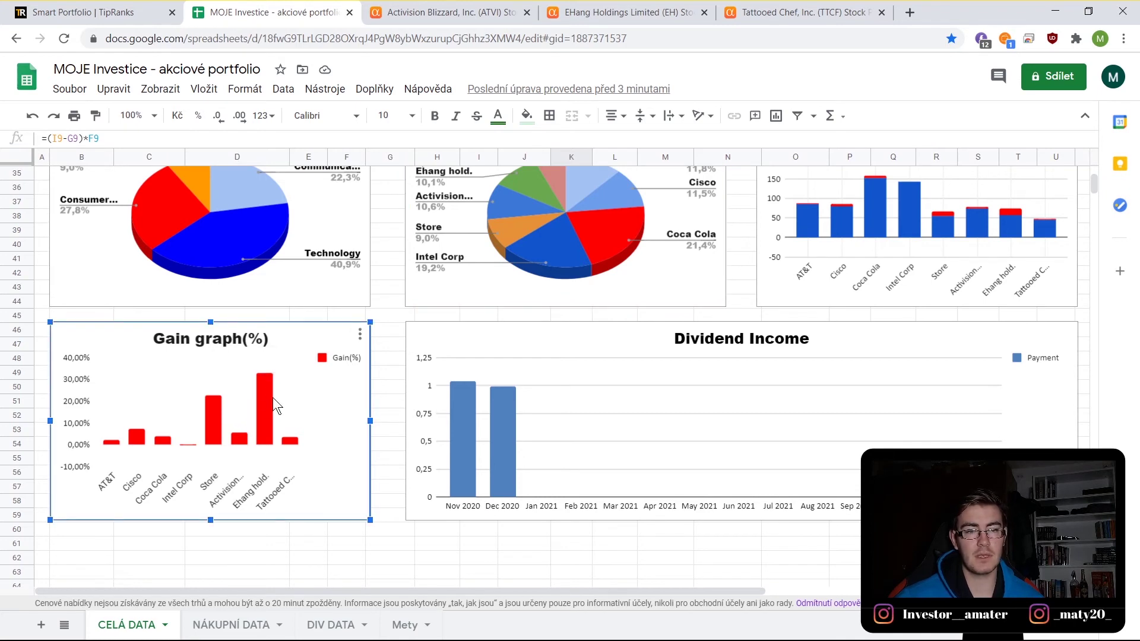
mouse_move(266, 397)
mouse_move(214, 404)
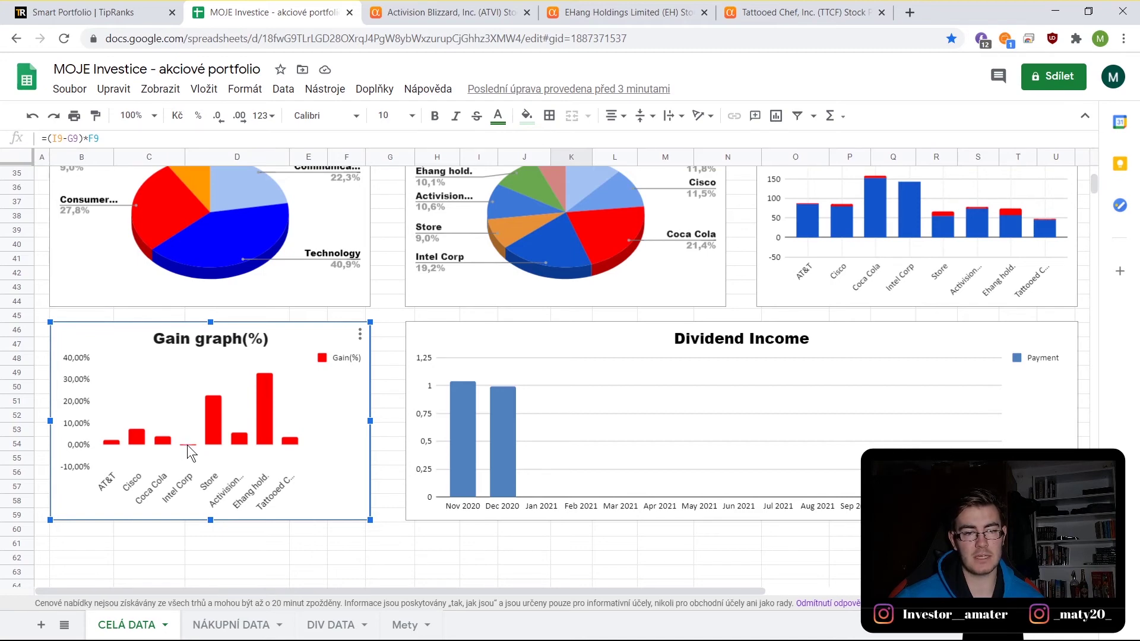
scroll(193, 439, "up", 5)
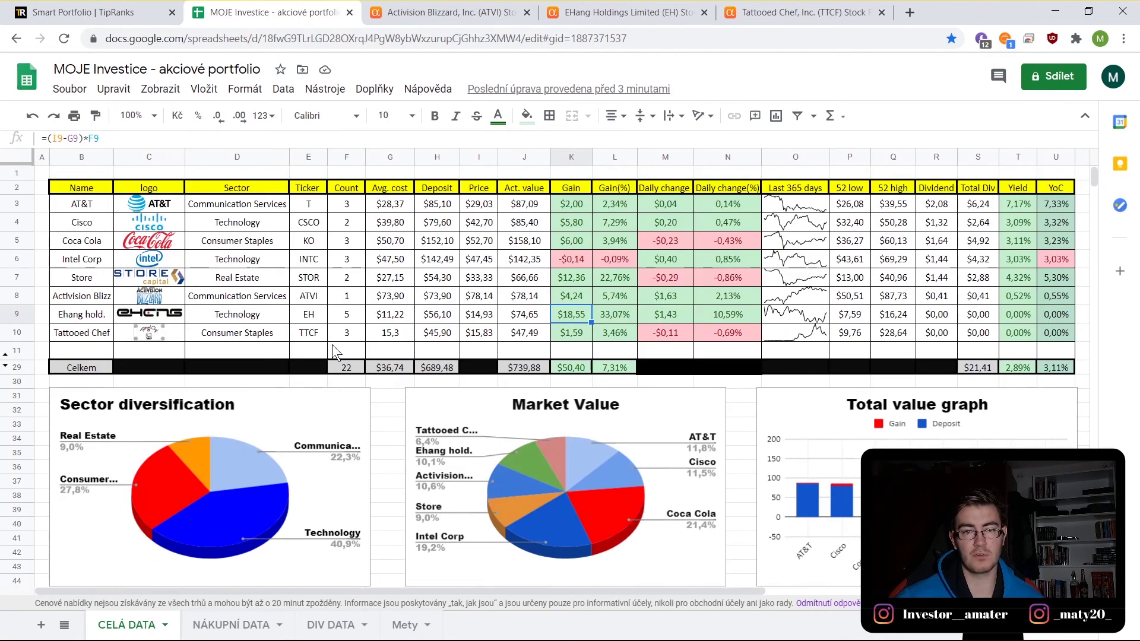
scroll(582, 286, "down", 5)
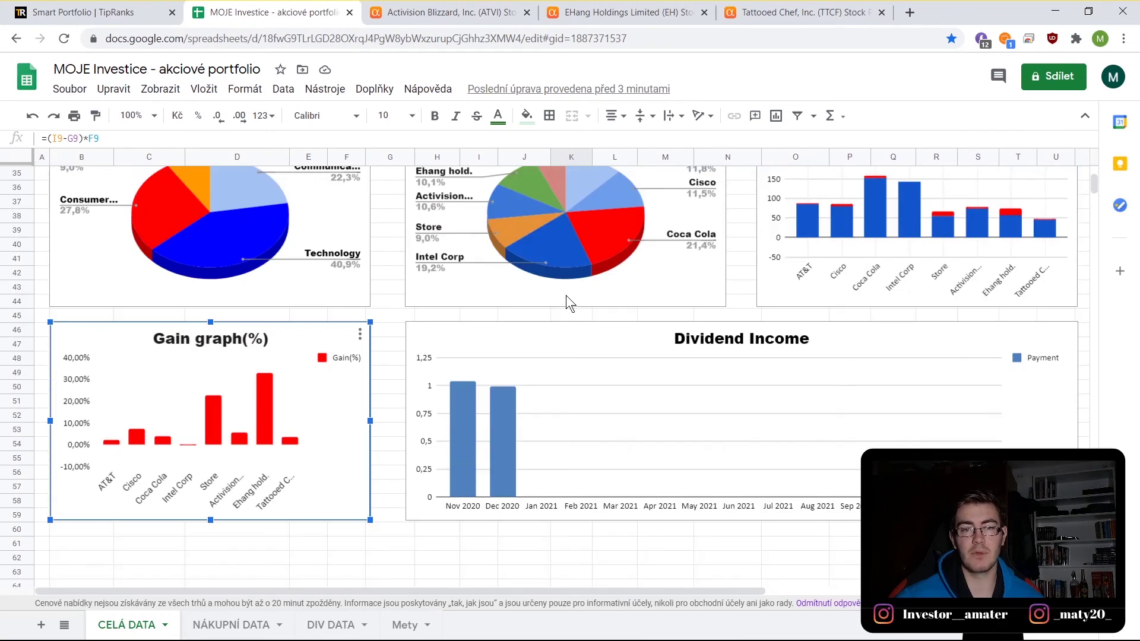
scroll(254, 433, "up", 5)
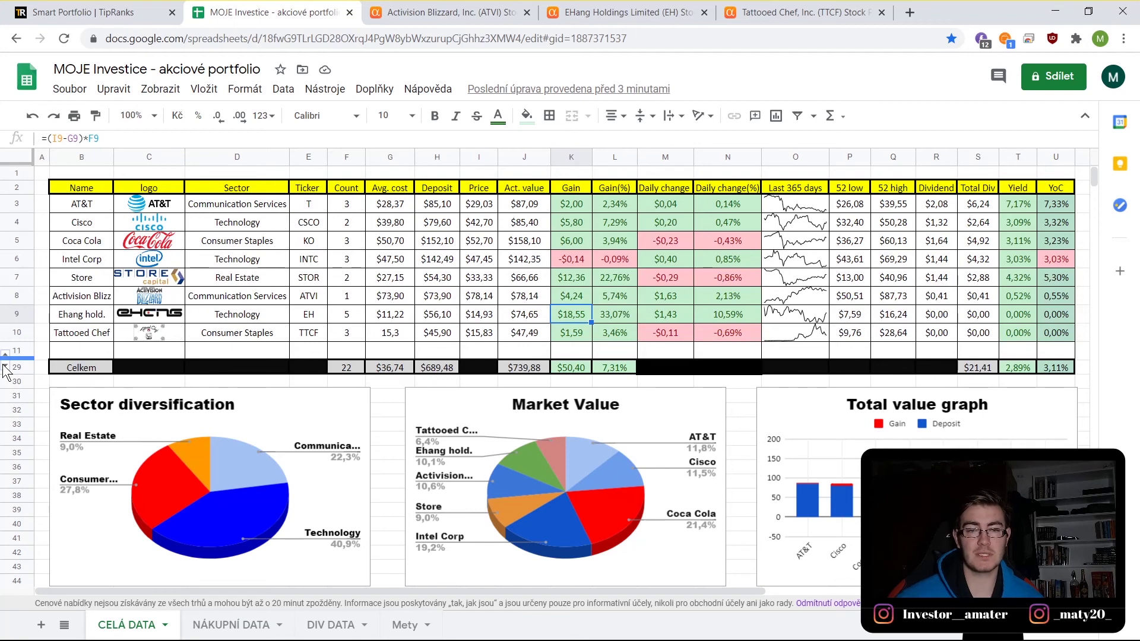
left_click(515, 366)
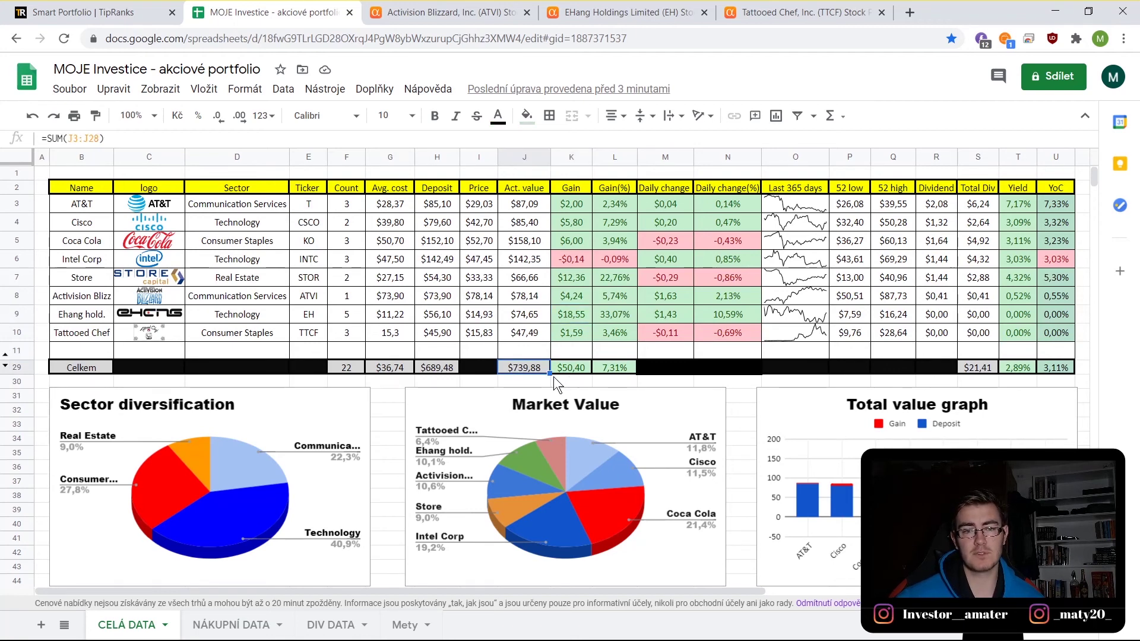